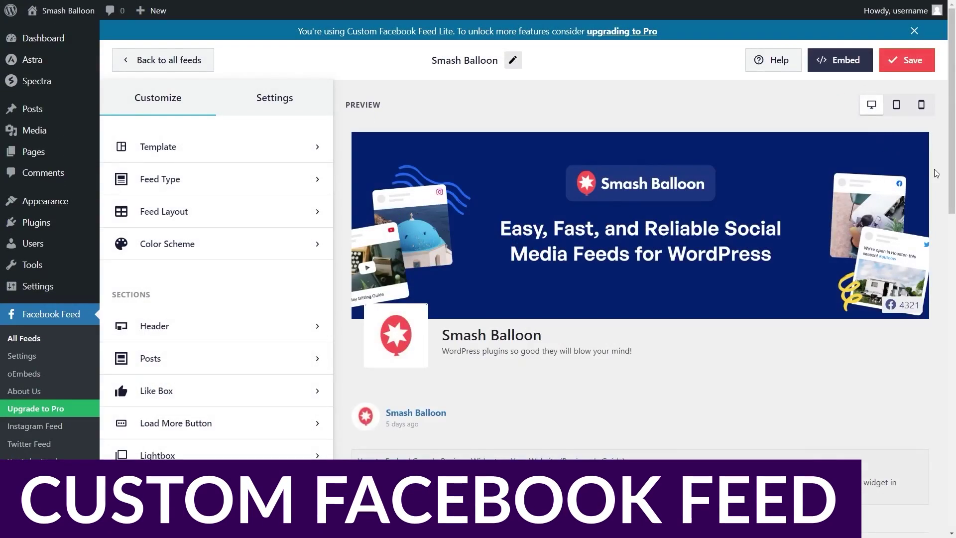
{"action": "scroll", "coordinate": [939, 224], "scroll_direction": "down", "scroll_amount": 3}
{"action": "scroll", "coordinate": [939, 224], "scroll_direction": "up", "scroll_amount": 4}
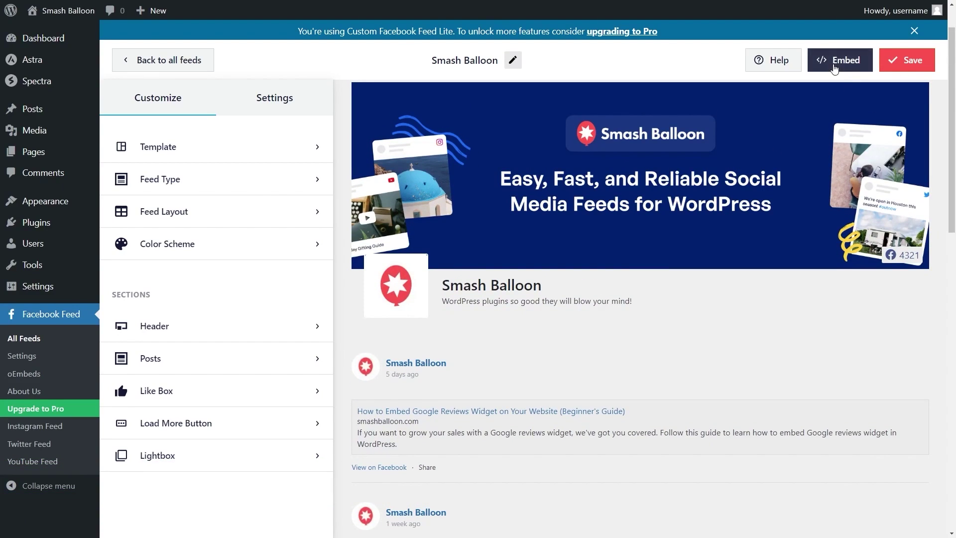
Copy the feed shortcode, add it to the Facebook page, and insert the Custom Facebook Feed block
{"action": "left_click", "coordinate": [835, 63]}
{"action": "left_click", "coordinate": [721, 227]}
{"action": "left_click", "coordinate": [388, 348]}
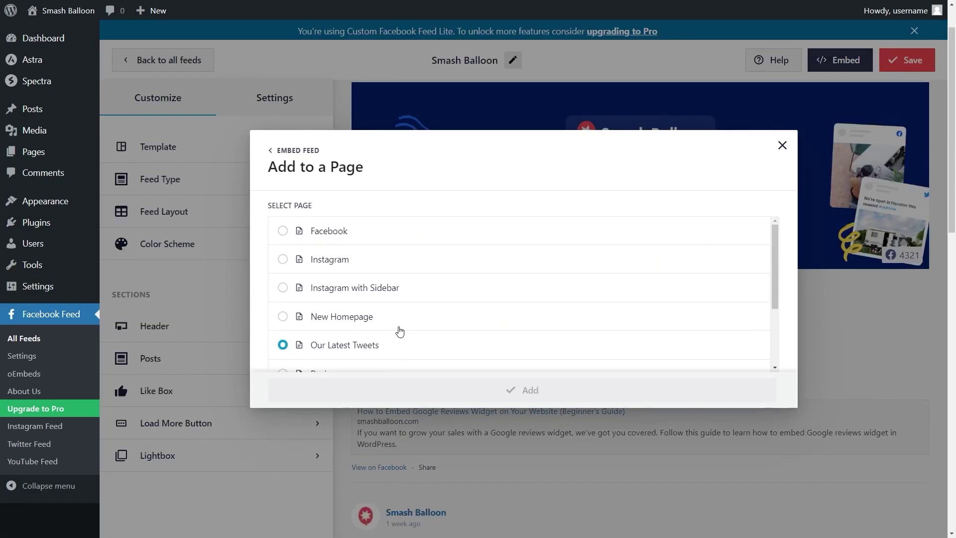
{"action": "left_click", "coordinate": [329, 231]}
{"action": "left_click", "coordinate": [522, 390]}
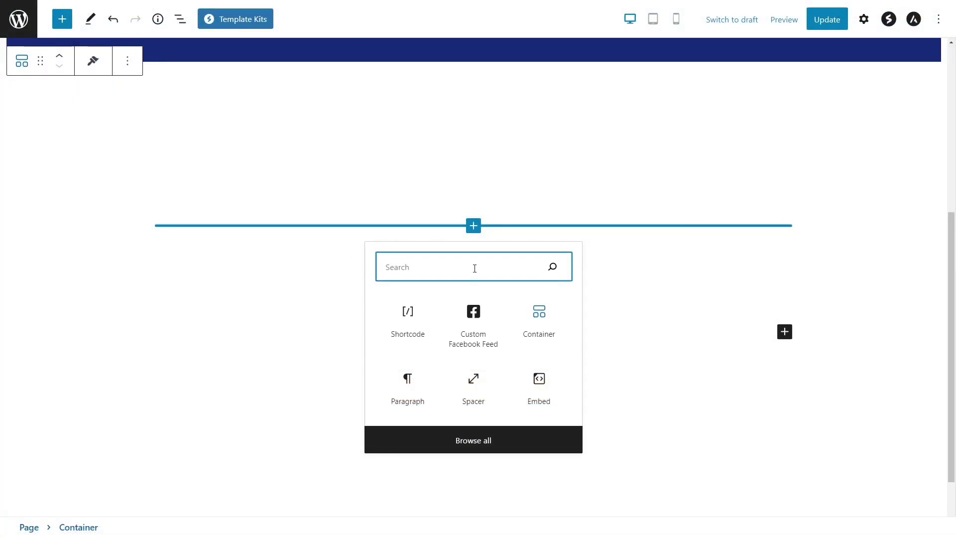
{"action": "left_click", "coordinate": [407, 320]}
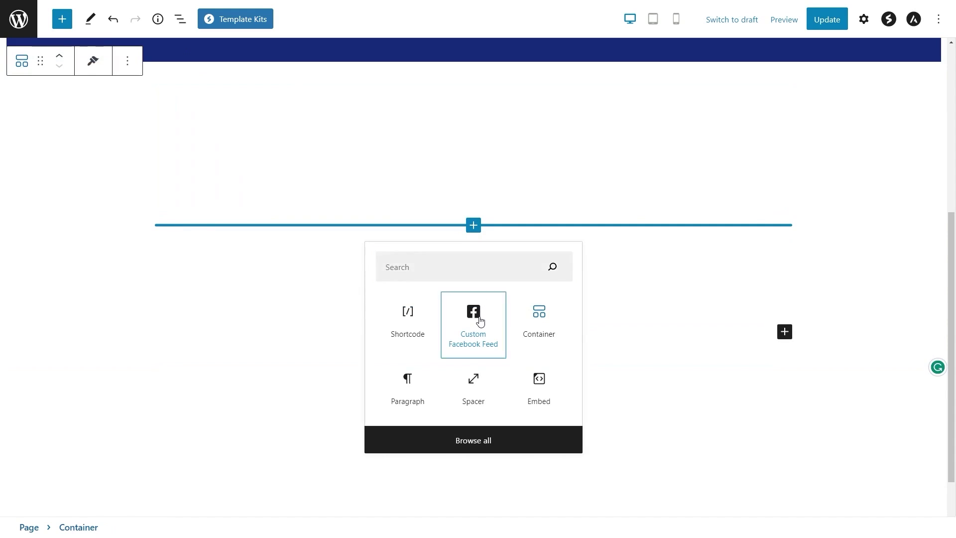
{"action": "left_click", "coordinate": [474, 320]}
{"action": "scroll", "coordinate": [856, 254], "scroll_direction": "down", "scroll_amount": 3}
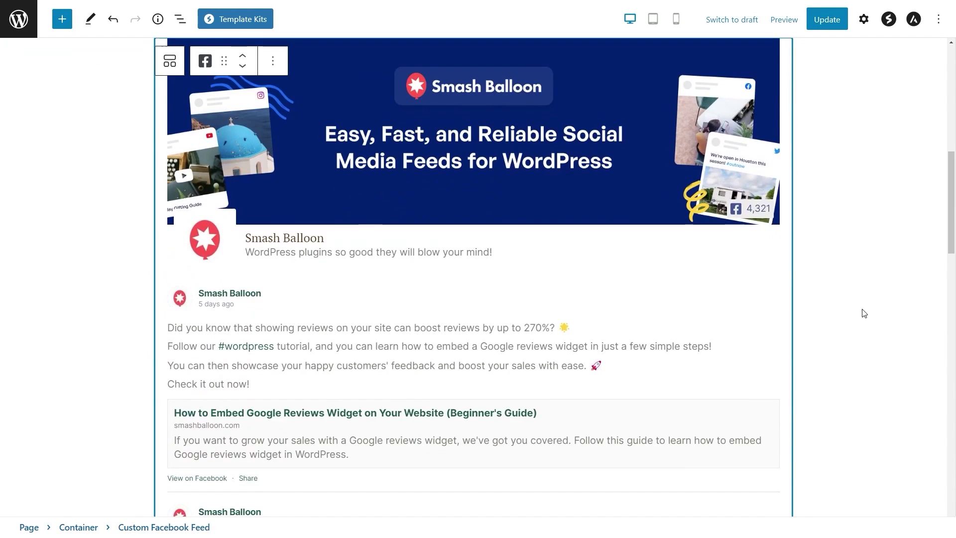
{"action": "scroll", "coordinate": [862, 262], "scroll_direction": "down", "scroll_amount": 2}
{"action": "scroll", "coordinate": [861, 269], "scroll_direction": "down", "scroll_amount": 3}
{"action": "scroll", "coordinate": [862, 276], "scroll_direction": "down", "scroll_amount": 3}
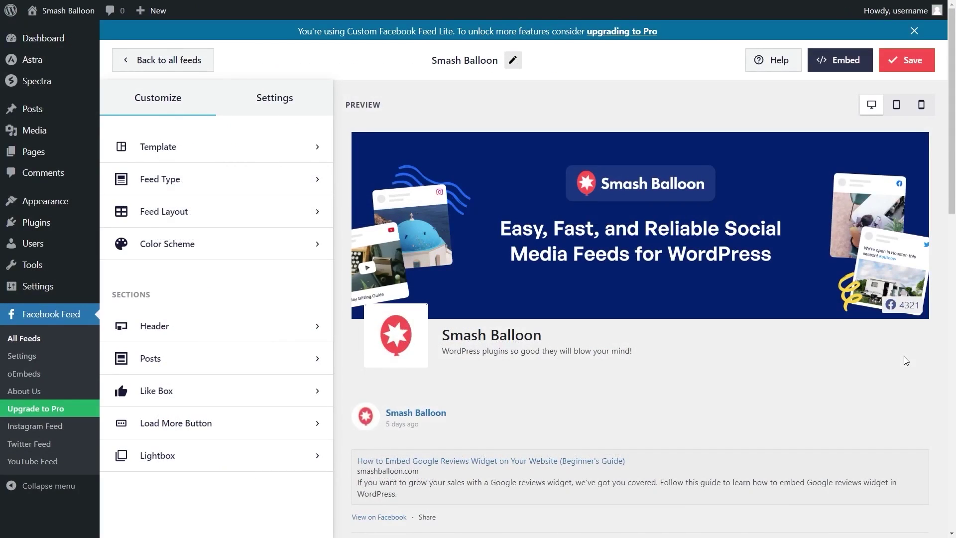
Switch the Smash Balloon feed to the Masonry layout and open its Color Scheme options
{"action": "left_click", "coordinate": [194, 212]}
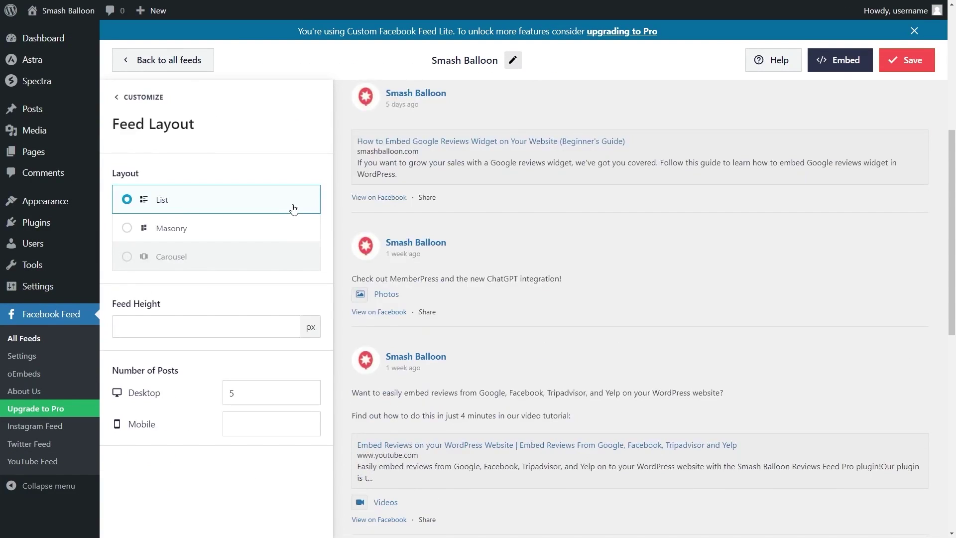
{"action": "scroll", "coordinate": [684, 216], "scroll_direction": "down", "scroll_amount": 3}
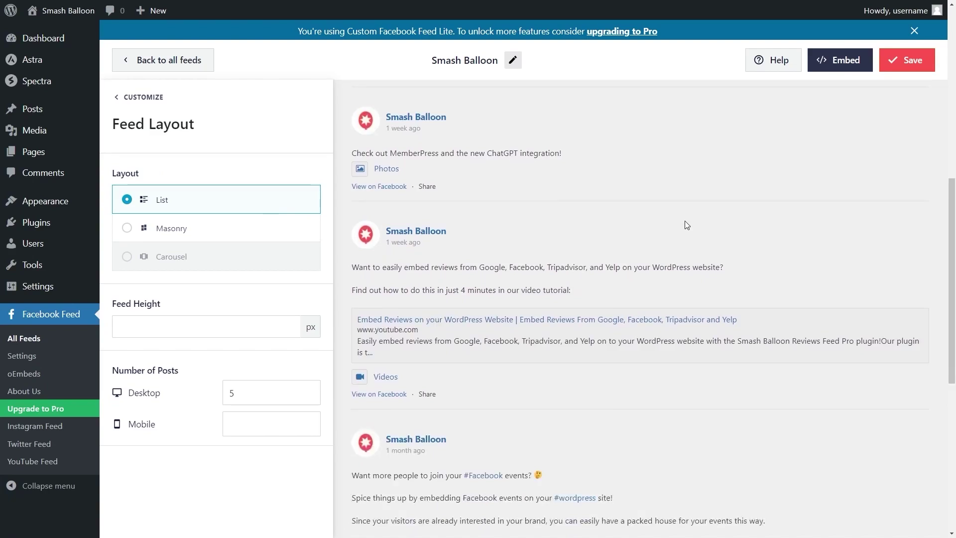
{"action": "left_click", "coordinate": [202, 228]}
{"action": "scroll", "coordinate": [855, 366], "scroll_direction": "down", "scroll_amount": 3}
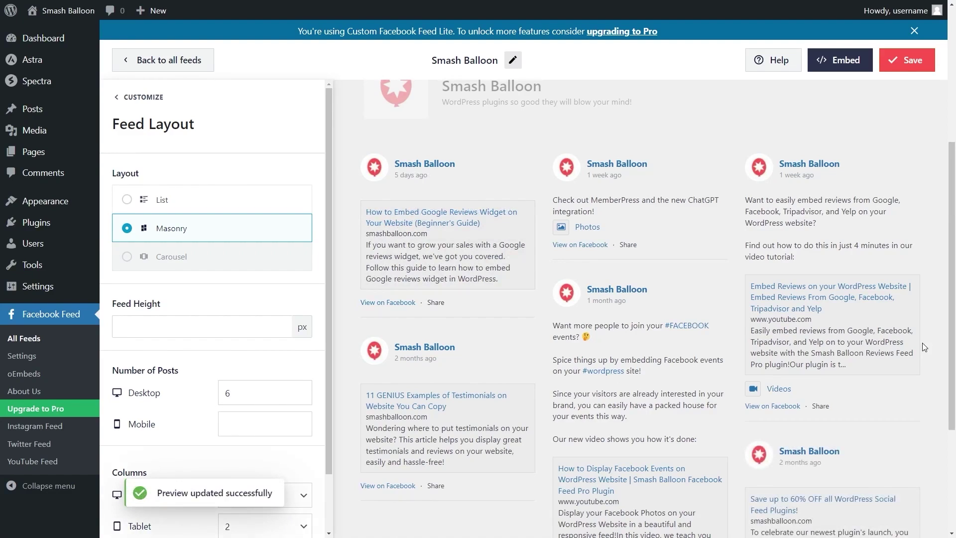
{"action": "scroll", "coordinate": [924, 347], "scroll_direction": "down", "scroll_amount": 3}
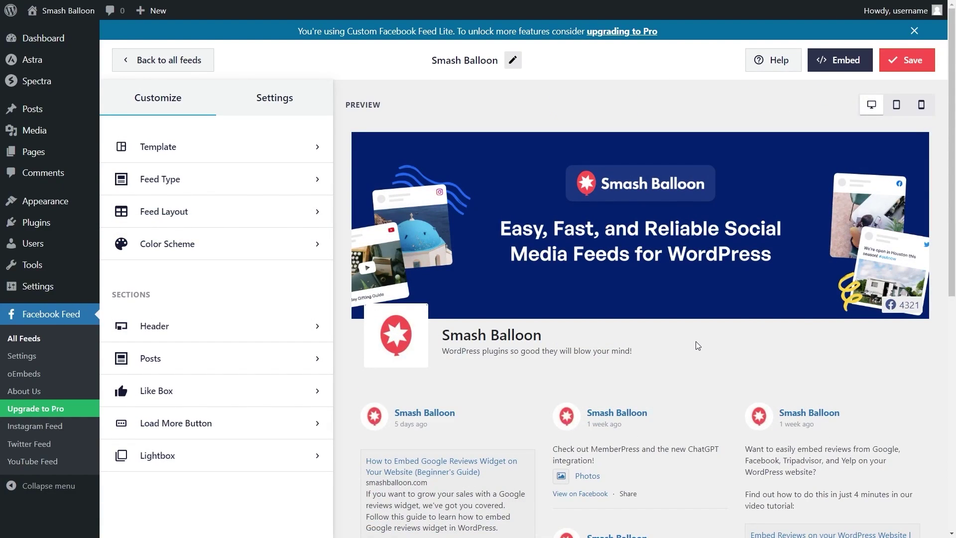
{"action": "left_click", "coordinate": [216, 243]}
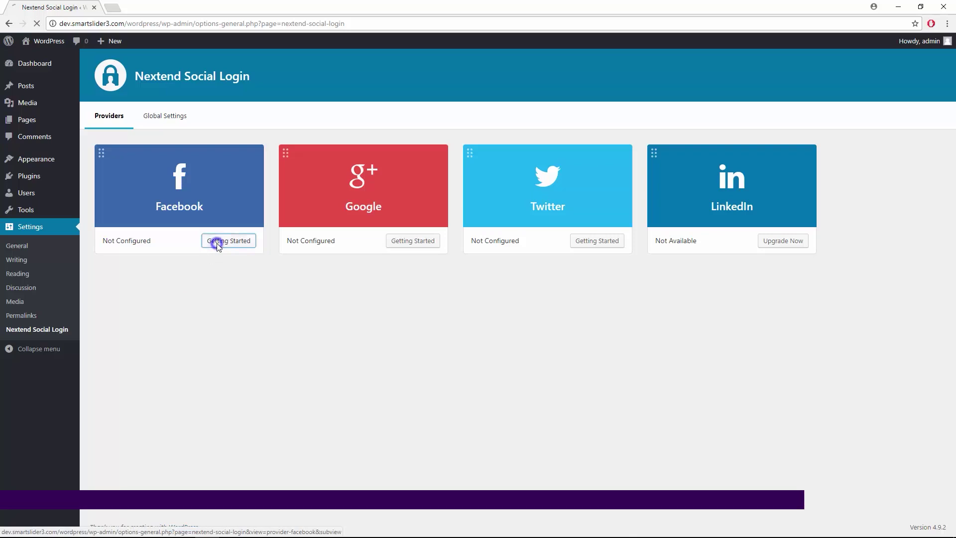
Set up the Facebook login provider, move Twitter to second place, and sign in via Facebook
{"action": "left_click", "coordinate": [216, 242]}
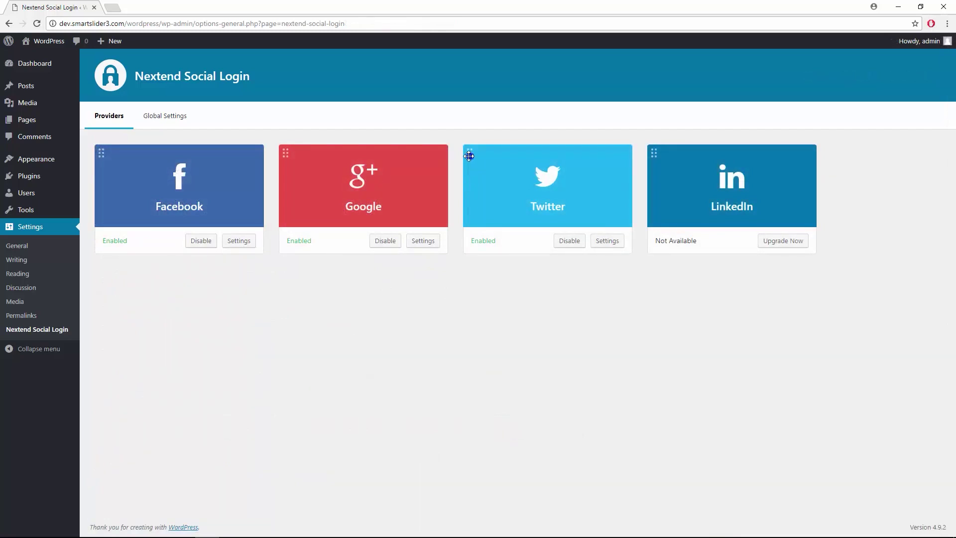
{"action": "left_click_drag", "start_coordinate": [469, 155], "coordinate": [284, 157]}
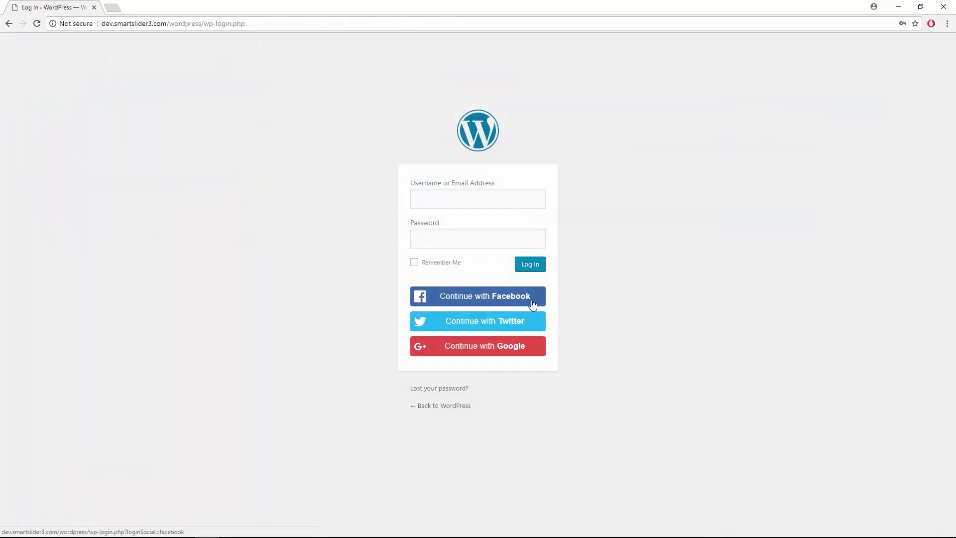
{"action": "left_click", "coordinate": [532, 301]}
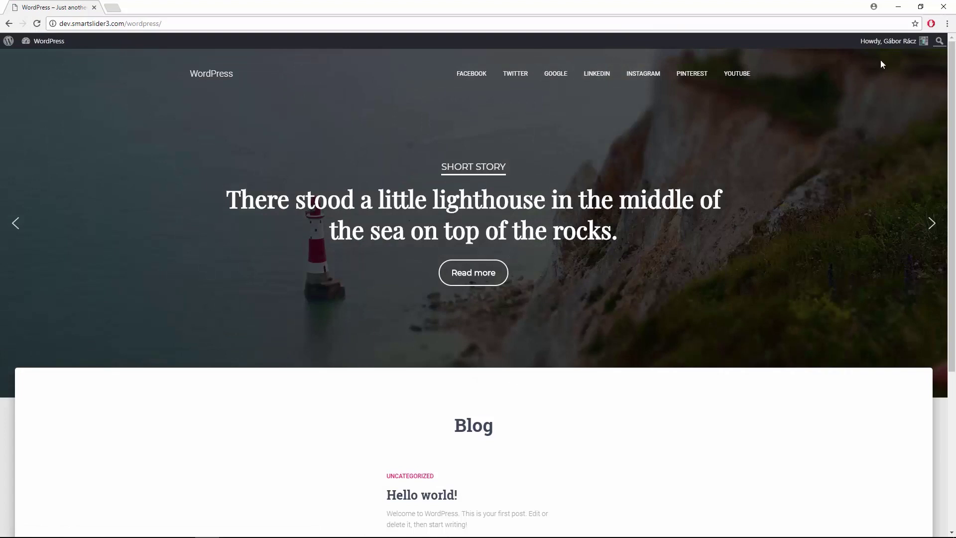
{"action": "mouse_move", "coordinate": [889, 42]}
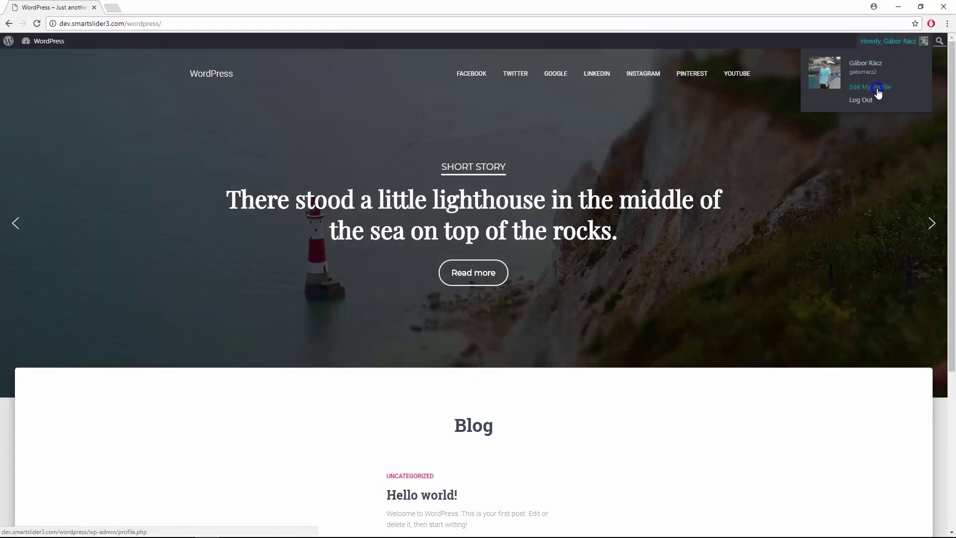
Unlink the profile from Facebook, link it to Twitter, then comment on Hello world via Facebook
{"action": "left_click", "coordinate": [870, 87]}
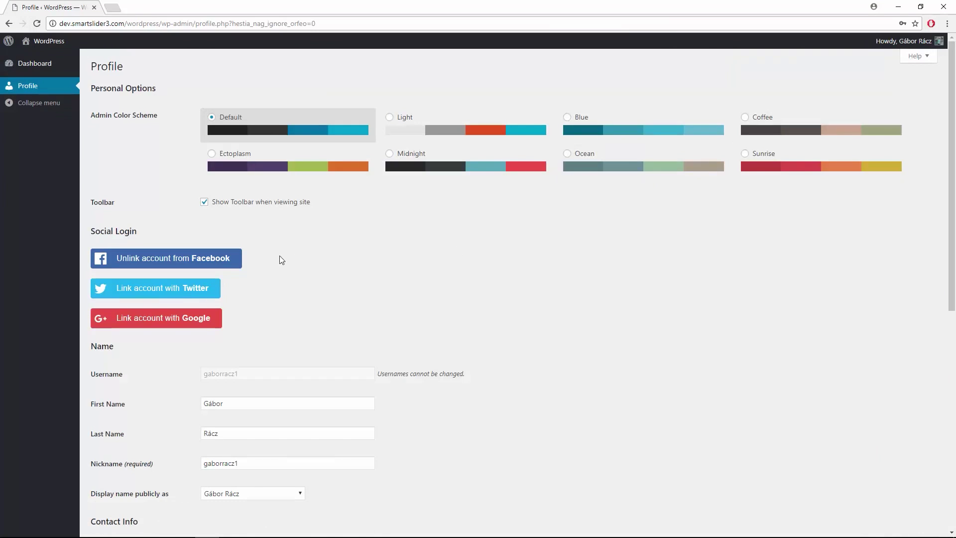
{"action": "left_click", "coordinate": [237, 264]}
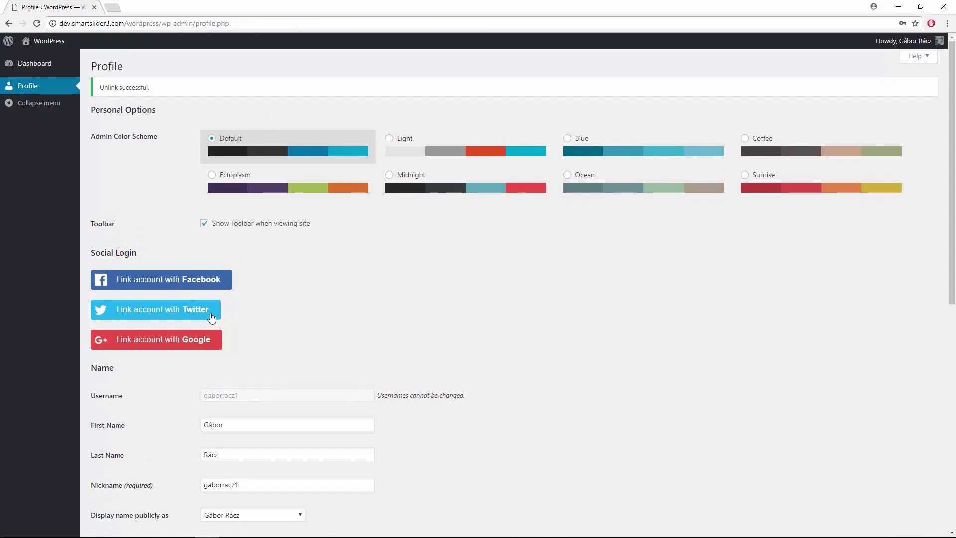
{"action": "left_click", "coordinate": [208, 316]}
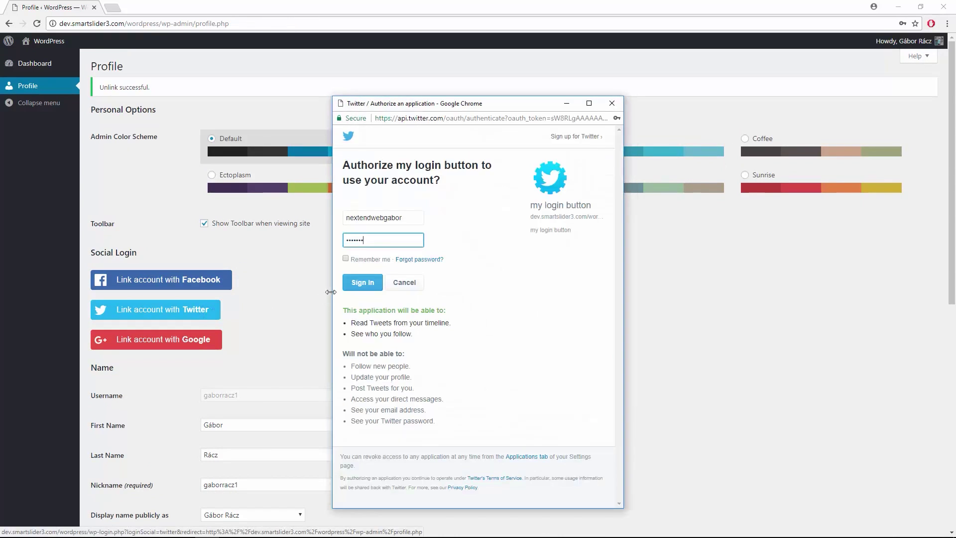
{"action": "left_click", "coordinate": [362, 282]}
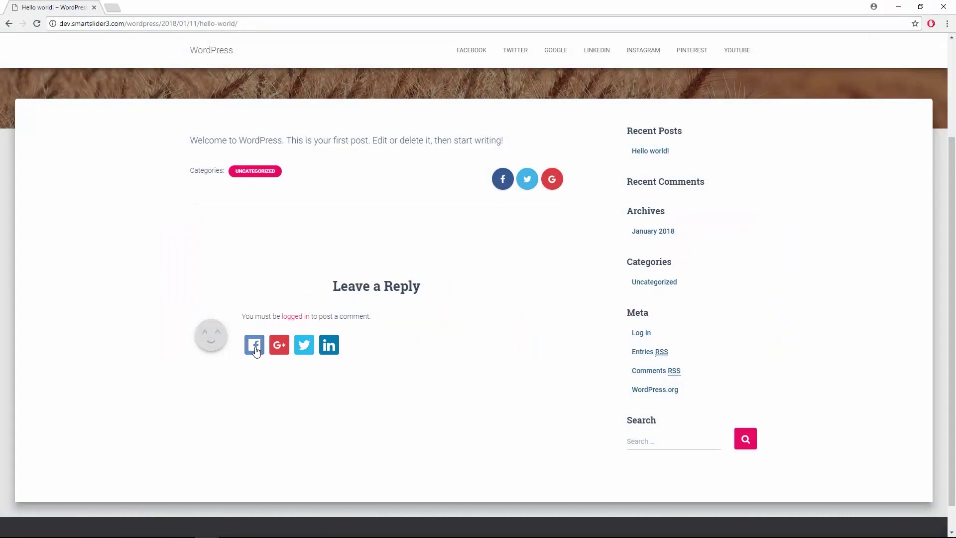
{"action": "left_click", "coordinate": [254, 345]}
{"action": "type", "text": "Interesting!"}
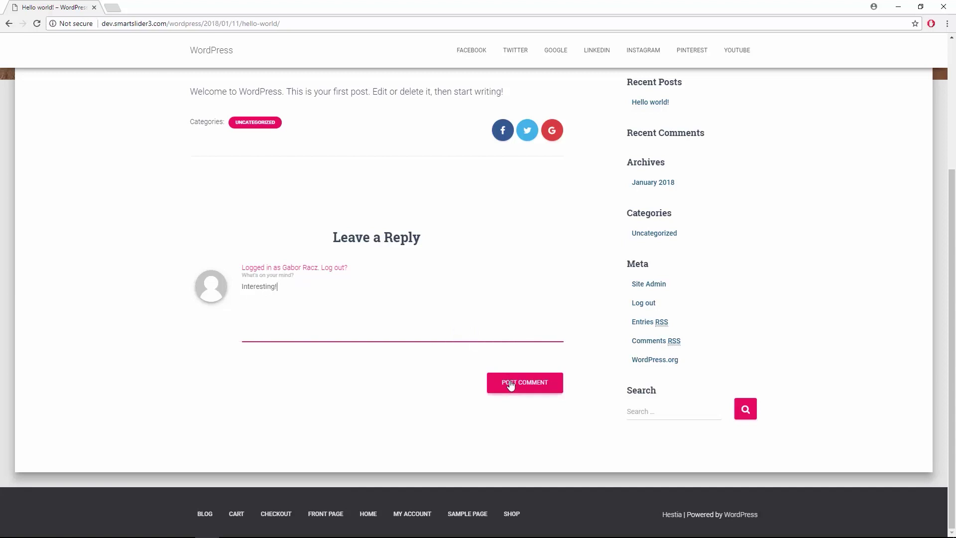
{"action": "left_click", "coordinate": [511, 385]}
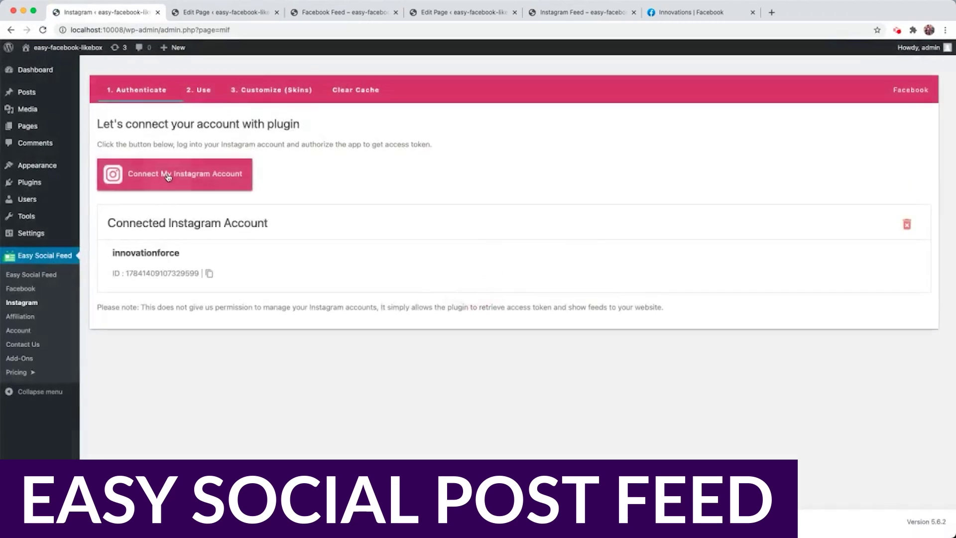
Connect the Innovations Instagram account as a Business profile through Facebook authorization
{"action": "left_click", "coordinate": [169, 174]}
{"action": "left_click", "coordinate": [505, 241]}
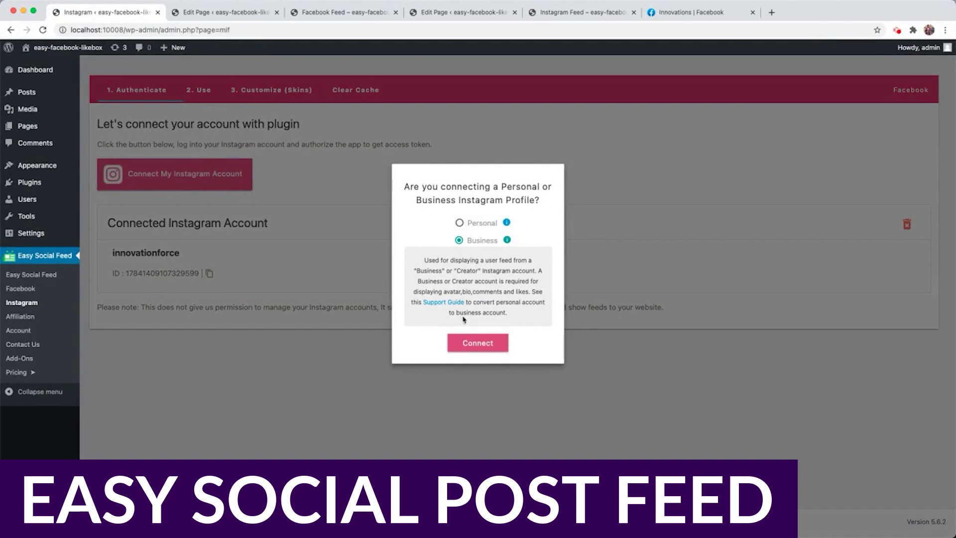
{"action": "left_click", "coordinate": [467, 341]}
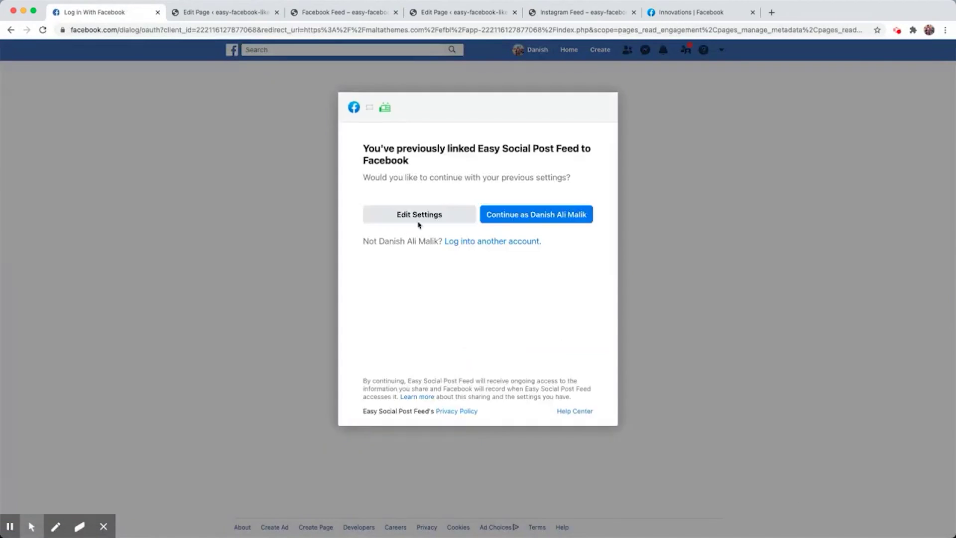
{"action": "scroll", "coordinate": [444, 276], "scroll_direction": "down", "scroll_amount": 1}
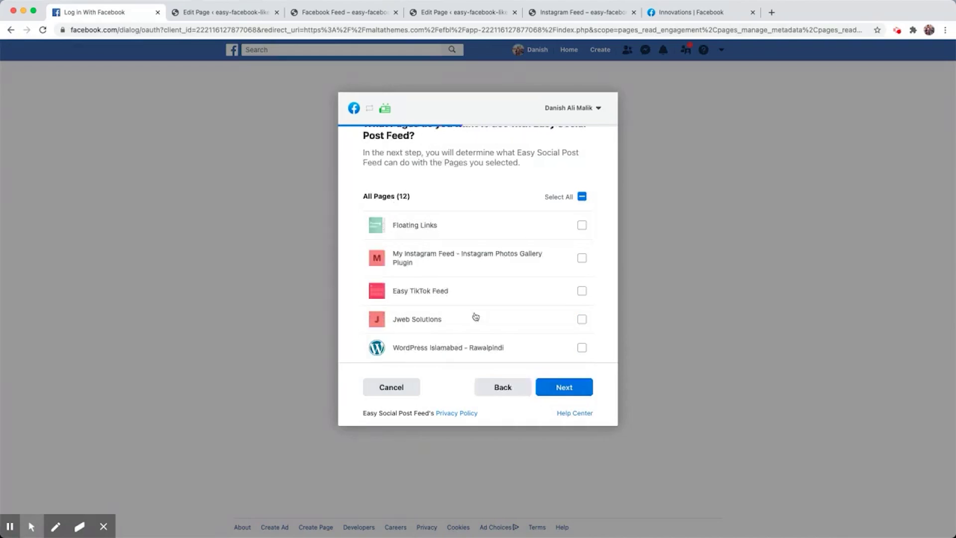
{"action": "scroll", "coordinate": [475, 316], "scroll_direction": "down", "scroll_amount": 5}
{"action": "left_click", "coordinate": [572, 389]}
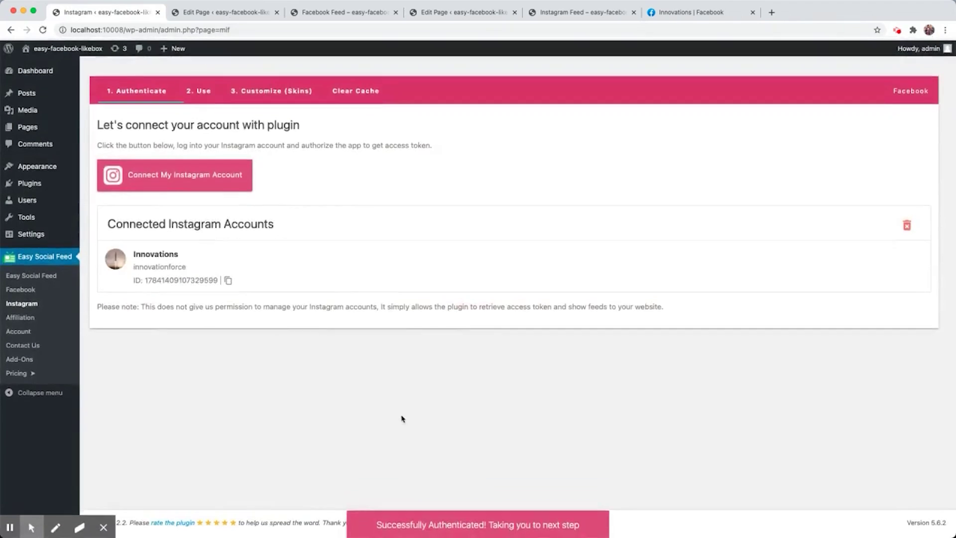
{"action": "scroll", "coordinate": [263, 247], "scroll_direction": "down", "scroll_amount": 2}
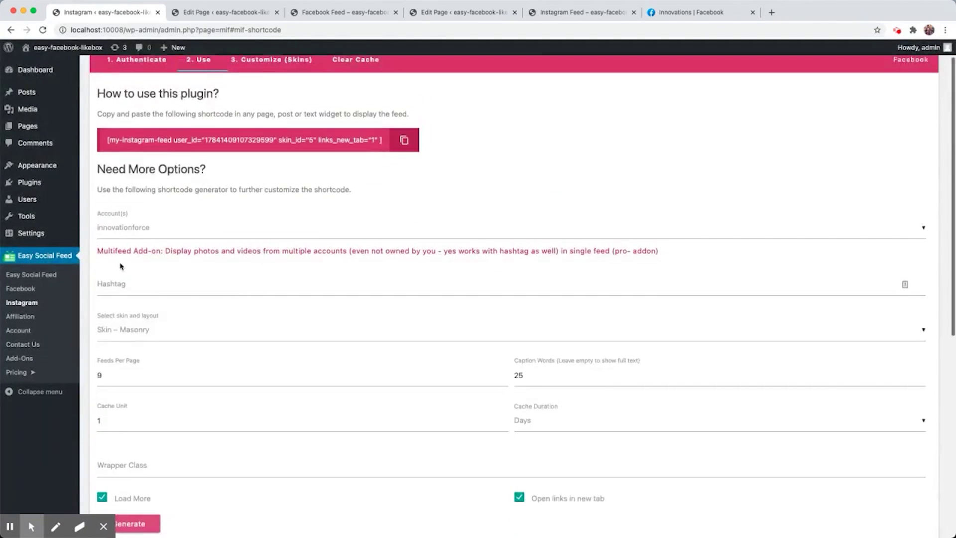
{"action": "scroll", "coordinate": [131, 235], "scroll_direction": "down", "scroll_amount": 1}
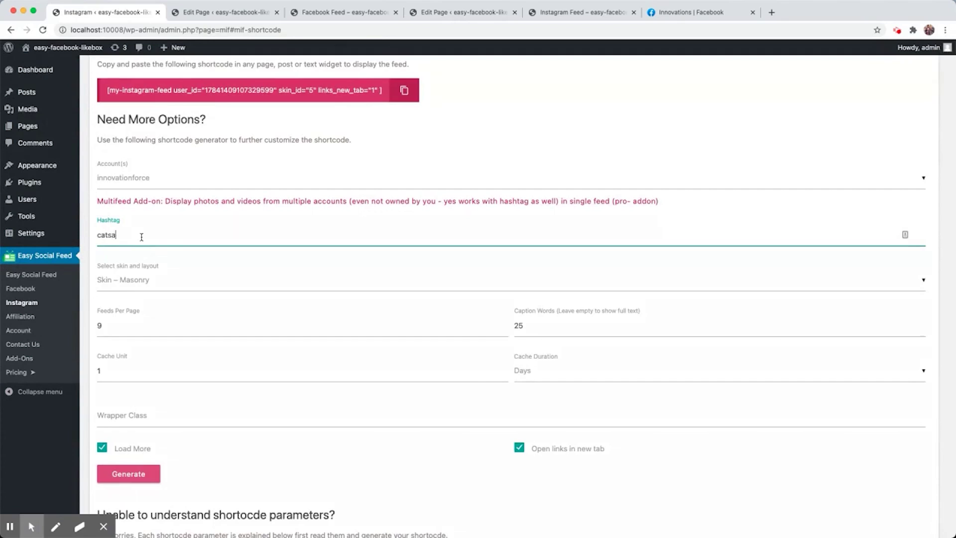
{"action": "scroll", "coordinate": [141, 235], "scroll_direction": "down", "scroll_amount": 1}
Generate and copy a Half Width catsagram hashtag shortcode, then add a block under the Hashtag heading
{"action": "left_click", "coordinate": [132, 217]}
{"action": "left_click", "coordinate": [156, 267]}
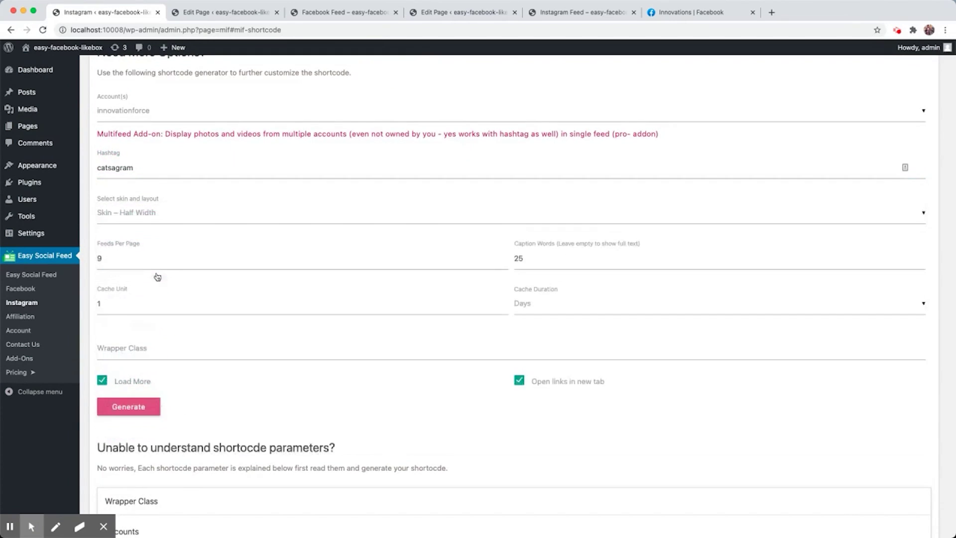
{"action": "scroll", "coordinate": [156, 277], "scroll_direction": "down", "scroll_amount": 3}
{"action": "left_click", "coordinate": [130, 287]}
{"action": "left_click", "coordinate": [792, 409]}
{"action": "scroll", "coordinate": [348, 270], "scroll_direction": "up", "scroll_amount": 5}
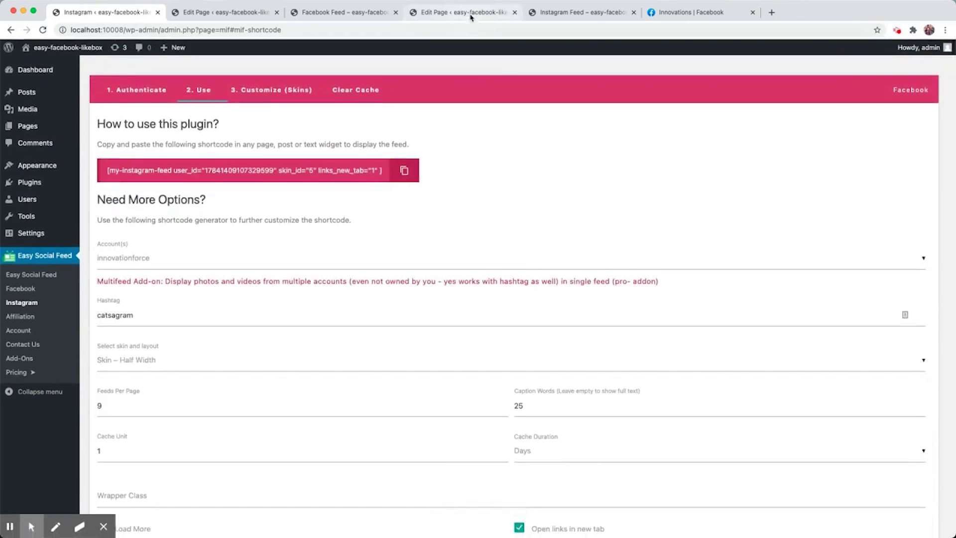
{"action": "left_click", "coordinate": [463, 11]}
{"action": "left_click", "coordinate": [317, 357]}
Paste the hashtag shortcode, view the live page, and open the astronaut and cat posts
{"action": "key", "text": "ctrl+v"}
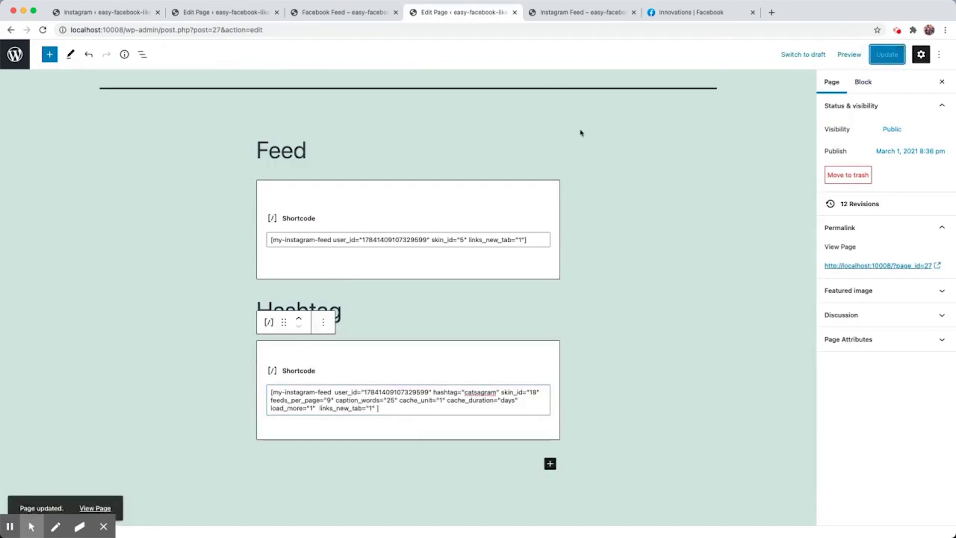
{"action": "left_click", "coordinate": [576, 12]}
{"action": "scroll", "coordinate": [478, 269], "scroll_direction": "up", "scroll_amount": 3}
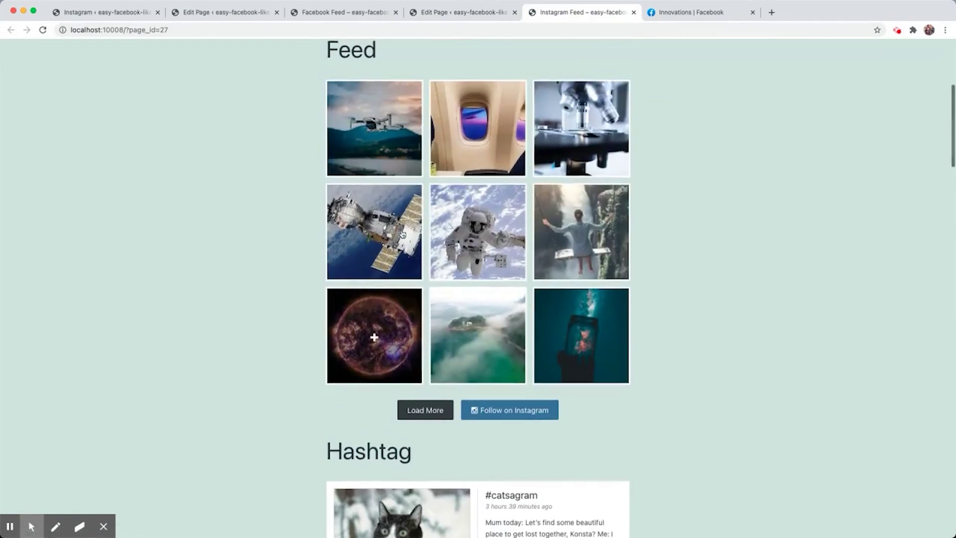
{"action": "left_click", "coordinate": [478, 232]}
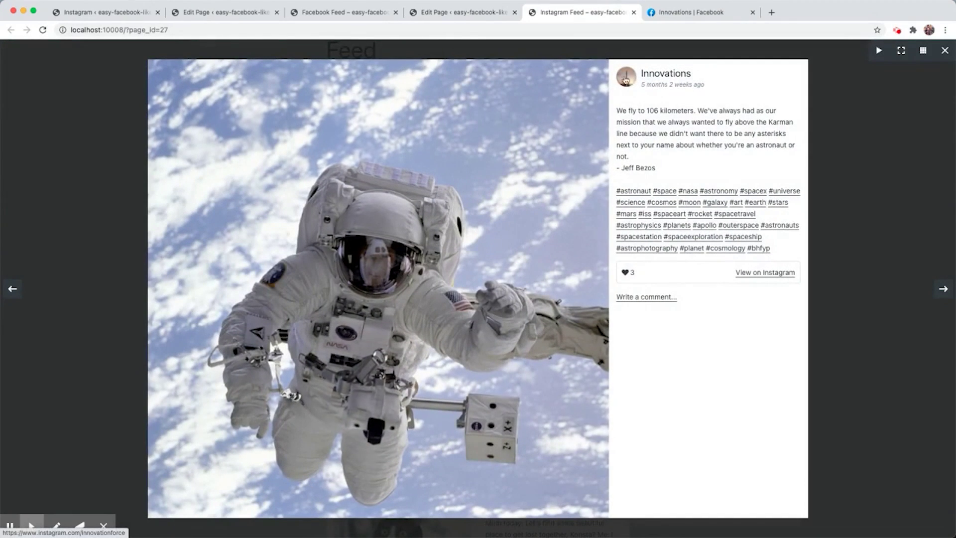
{"action": "key", "text": "Escape"}
{"action": "scroll", "coordinate": [436, 238], "scroll_direction": "down", "scroll_amount": 5}
{"action": "left_click", "coordinate": [513, 223]}
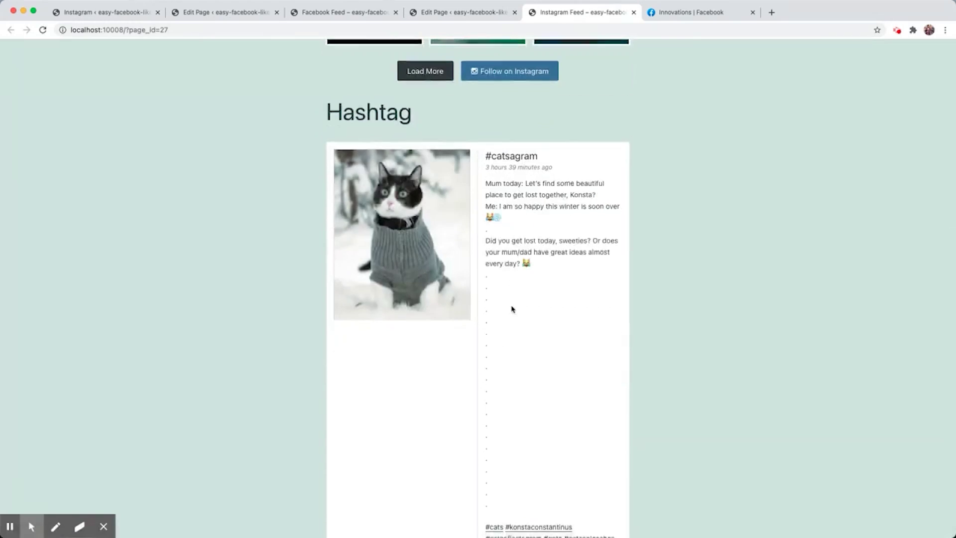
{"action": "scroll", "coordinate": [509, 299], "scroll_direction": "down", "scroll_amount": 4}
{"action": "scroll", "coordinate": [413, 310], "scroll_direction": "down", "scroll_amount": 1}
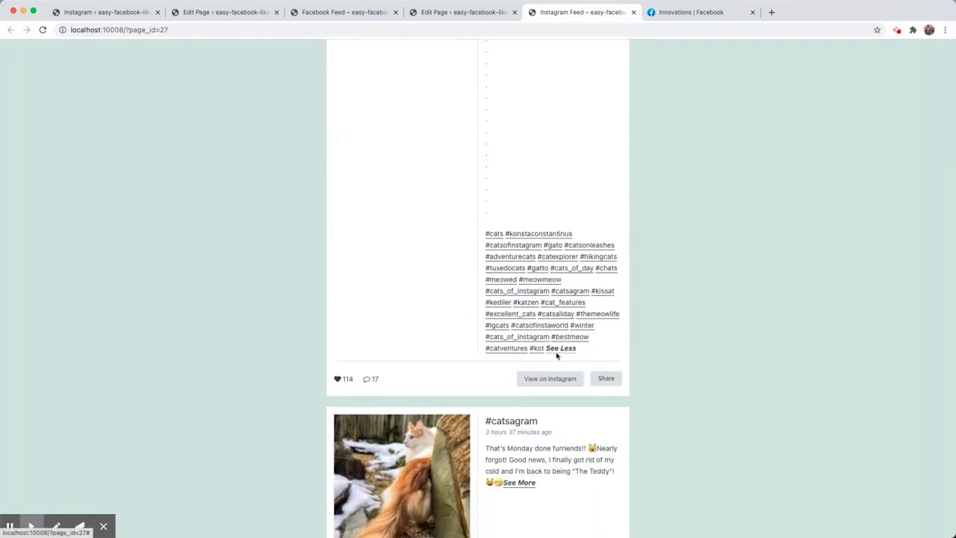
{"action": "scroll", "coordinate": [419, 313], "scroll_direction": "up", "scroll_amount": 3}
Browse catsagram hashtag posts in the lightbox, load more, then return to the Instagram settings
{"action": "left_click", "coordinate": [402, 247]}
{"action": "left_click", "coordinate": [943, 291]}
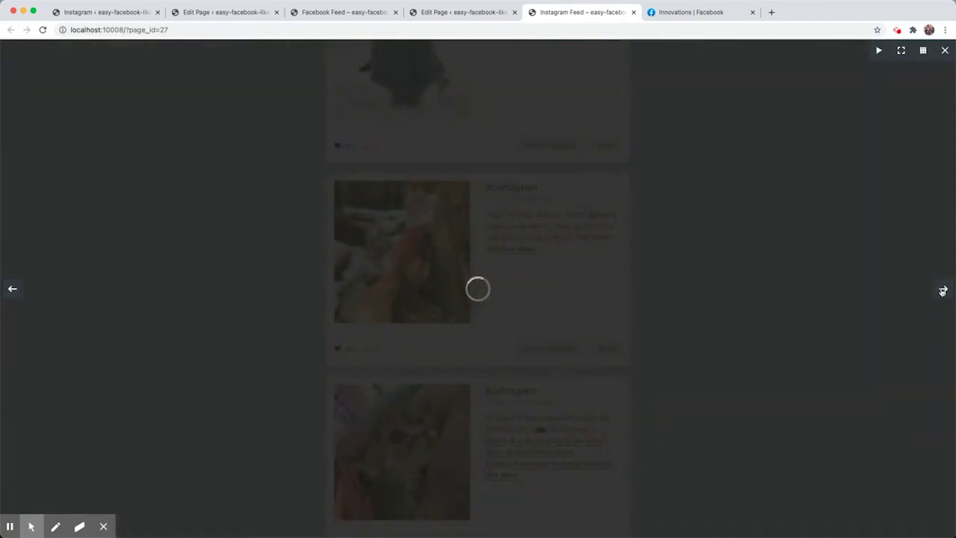
{"action": "left_click", "coordinate": [942, 290]}
{"action": "key", "text": "Escape"}
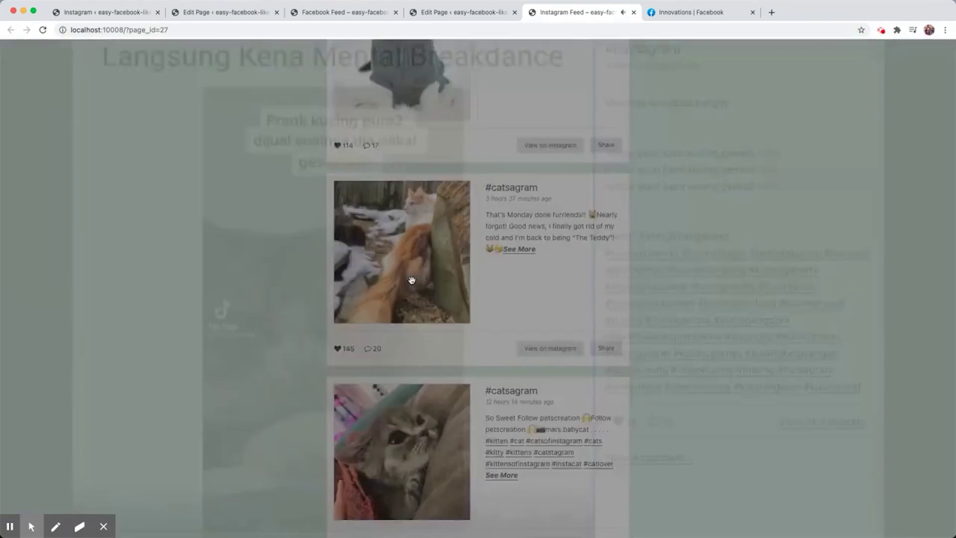
{"action": "scroll", "coordinate": [410, 280], "scroll_direction": "down", "scroll_amount": 5}
{"action": "scroll", "coordinate": [410, 299], "scroll_direction": "down", "scroll_amount": 2}
{"action": "left_click", "coordinate": [422, 318]}
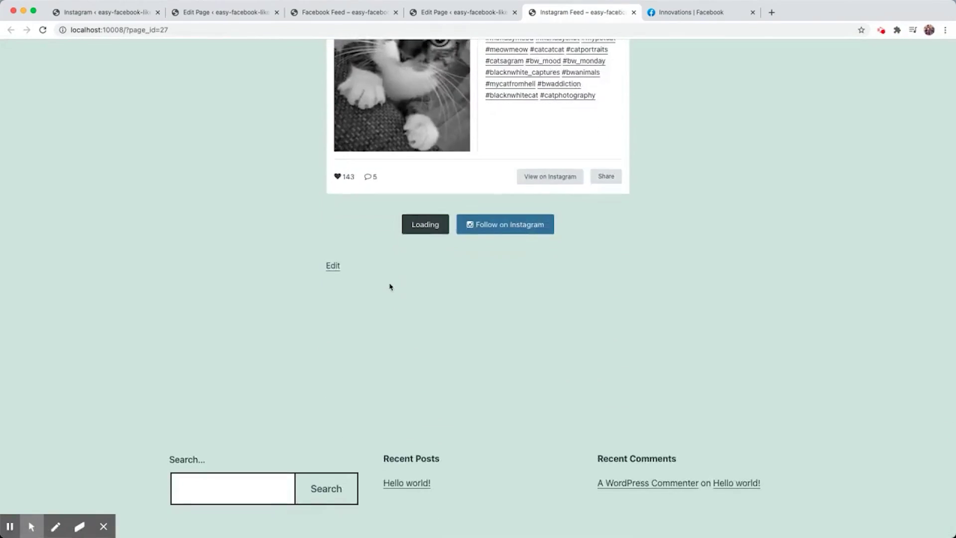
{"action": "left_click", "coordinate": [402, 246]}
{"action": "key", "text": "Escape"}
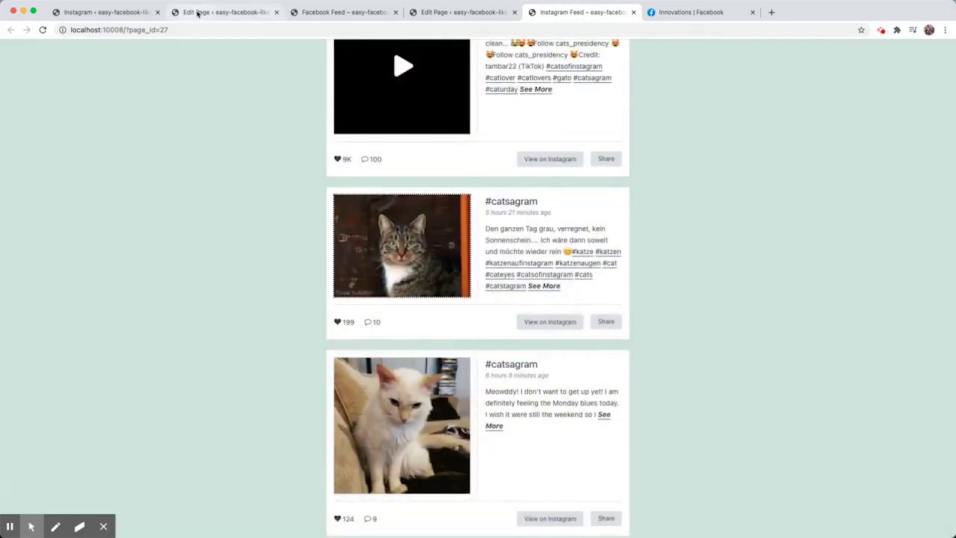
{"action": "left_click", "coordinate": [105, 12]}
{"action": "scroll", "coordinate": [180, 133], "scroll_direction": "down", "scroll_amount": 2}
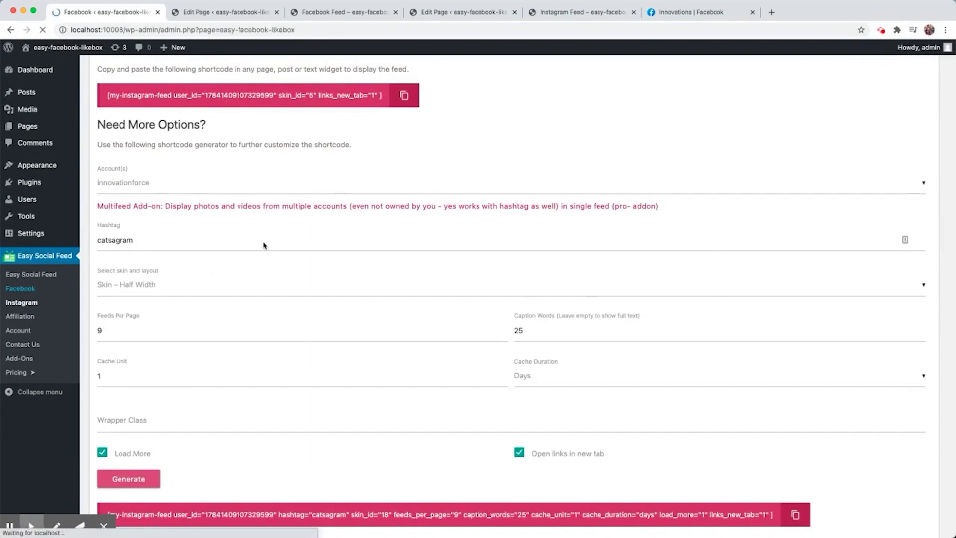